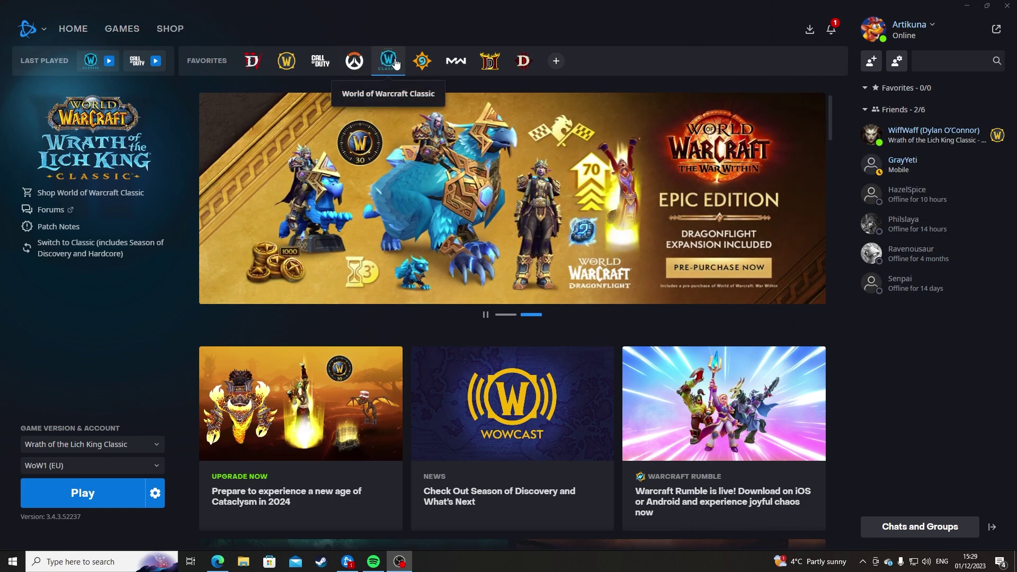
# Step: From the game's options in Battle.net, show the World of Warcraft install folder in Explorer
pyautogui.click(156, 494)
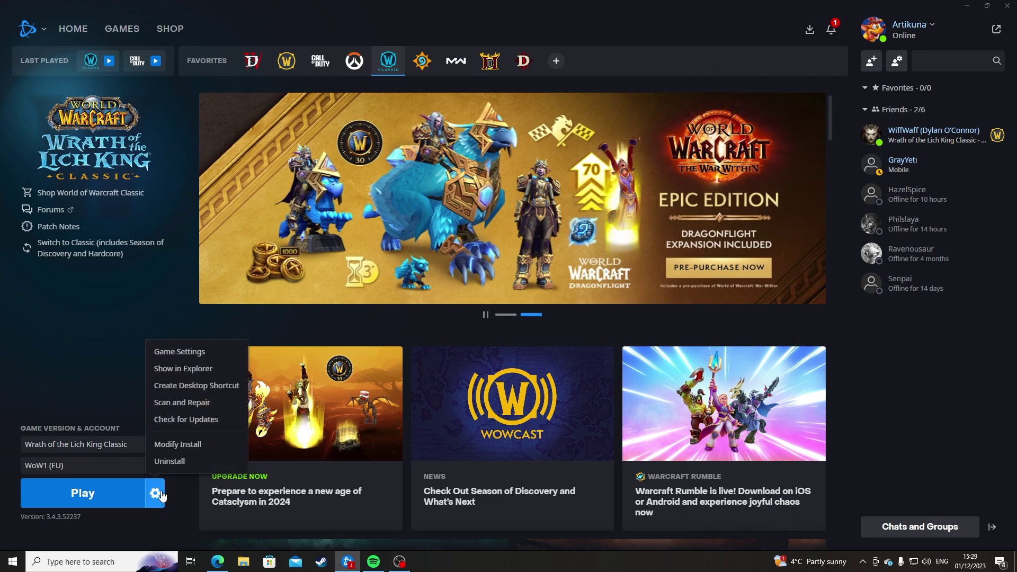
pyautogui.click(199, 372)
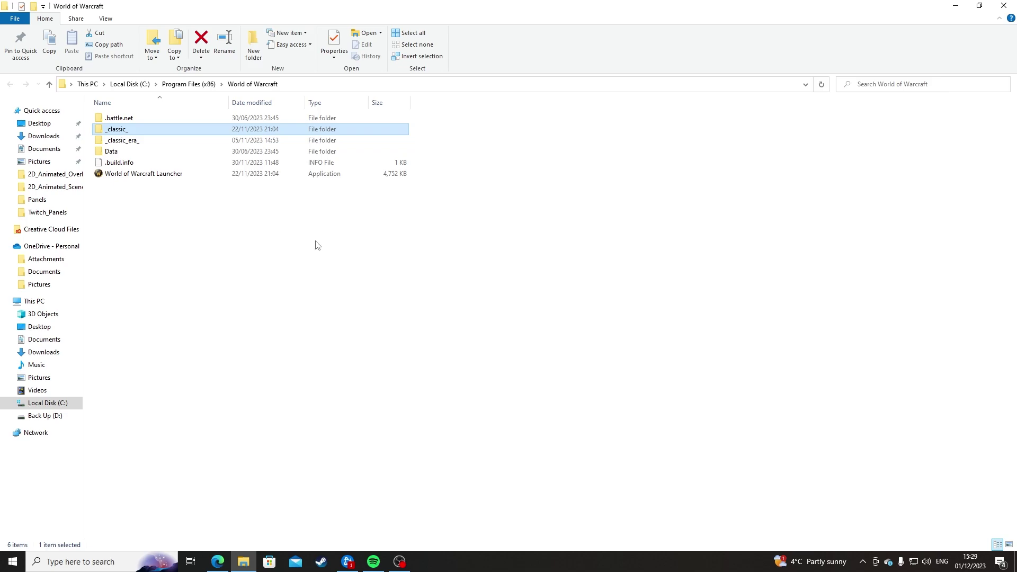
# Step: Navigate into _classic_ > Interface > AddOns, then switch back to the browser's curse forge results
pyautogui.doubleClick(230, 142)
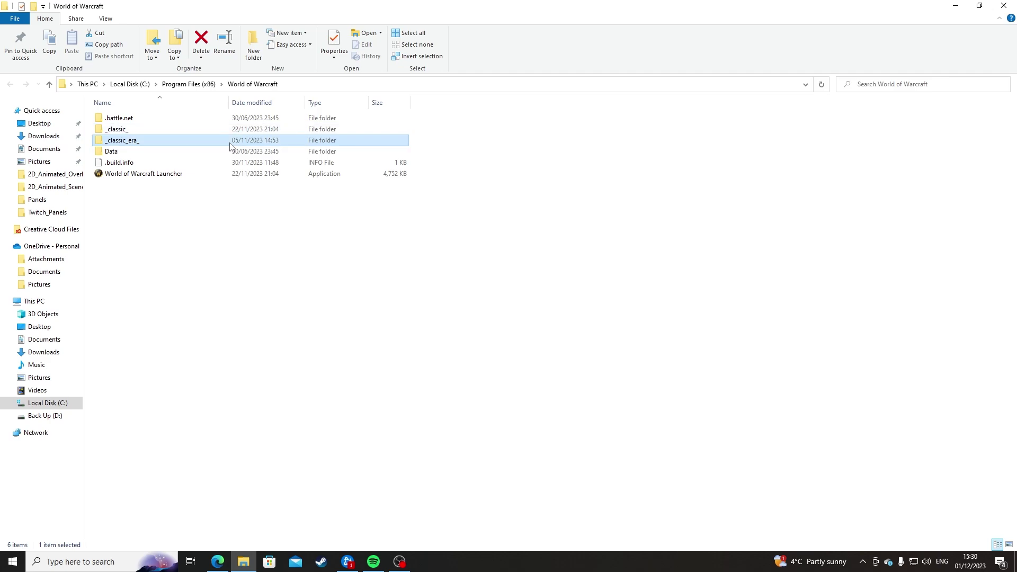
pyautogui.click(10, 84)
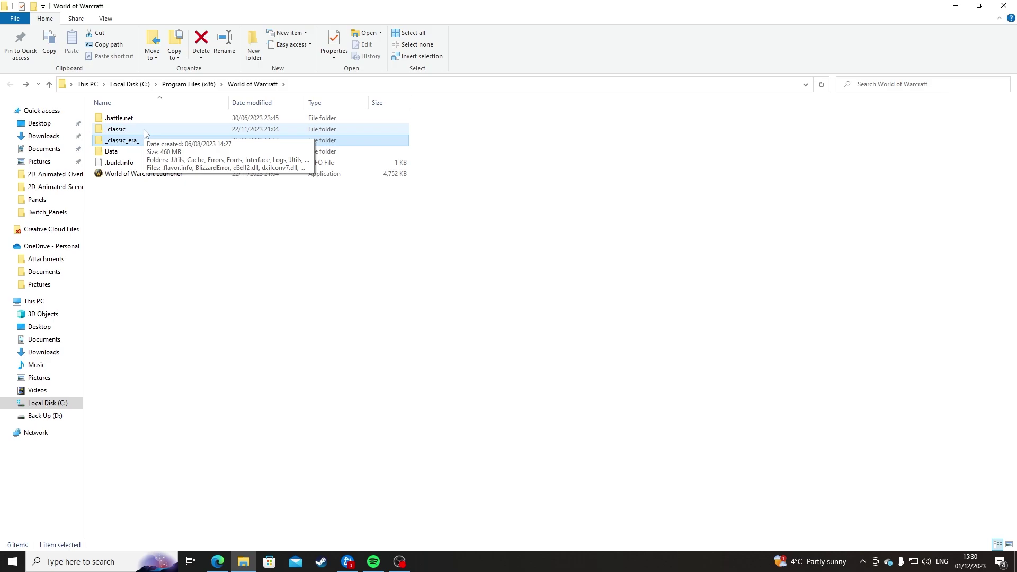
pyautogui.doubleClick(144, 130)
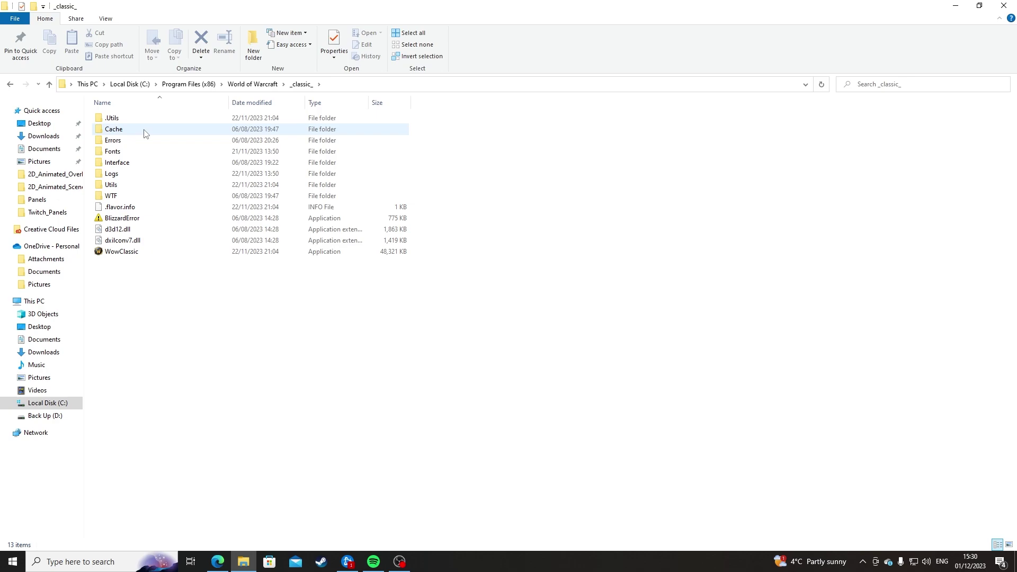
pyautogui.doubleClick(144, 163)
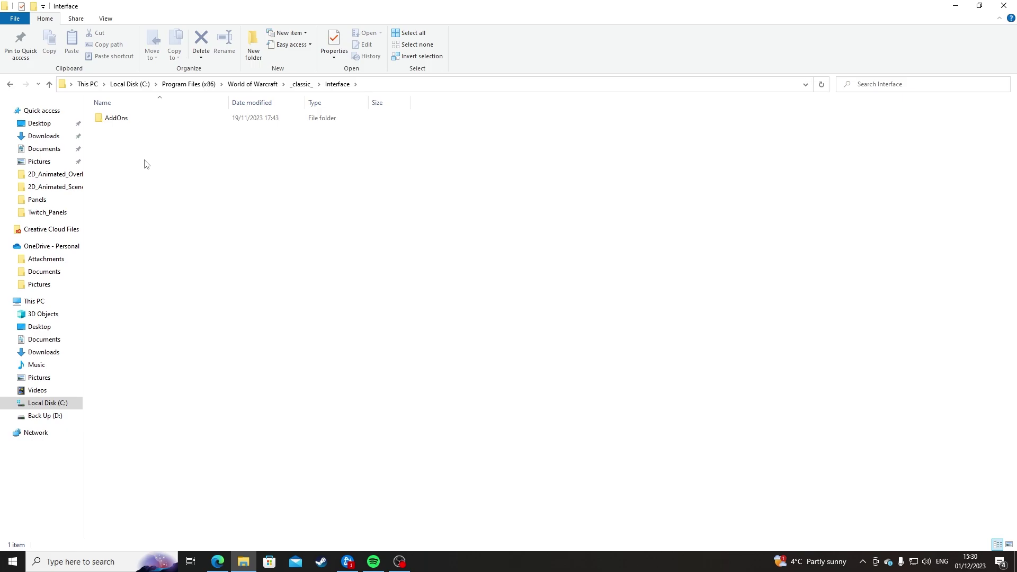
pyautogui.doubleClick(153, 121)
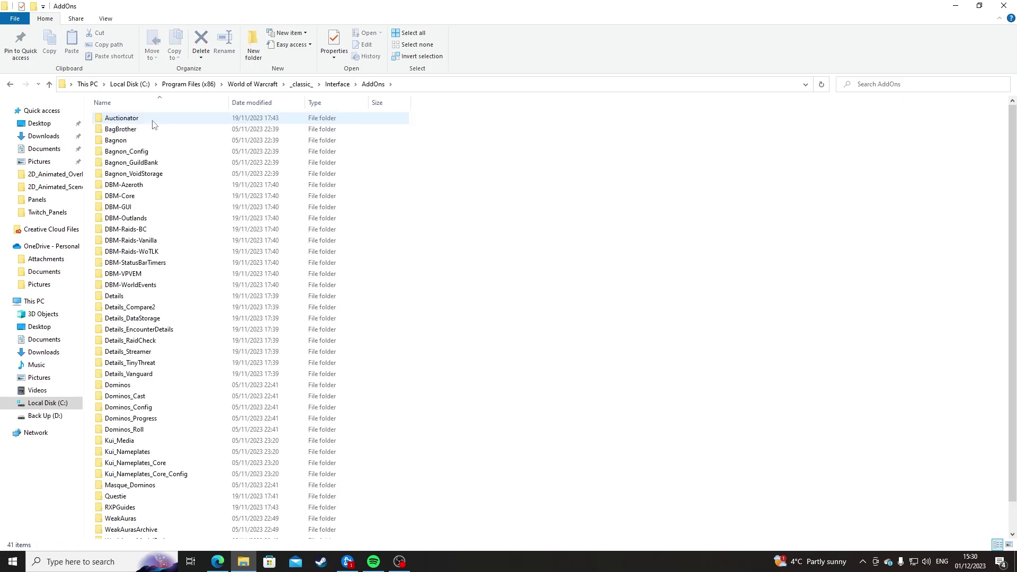
pyautogui.hotkey('alt', 'Tab')
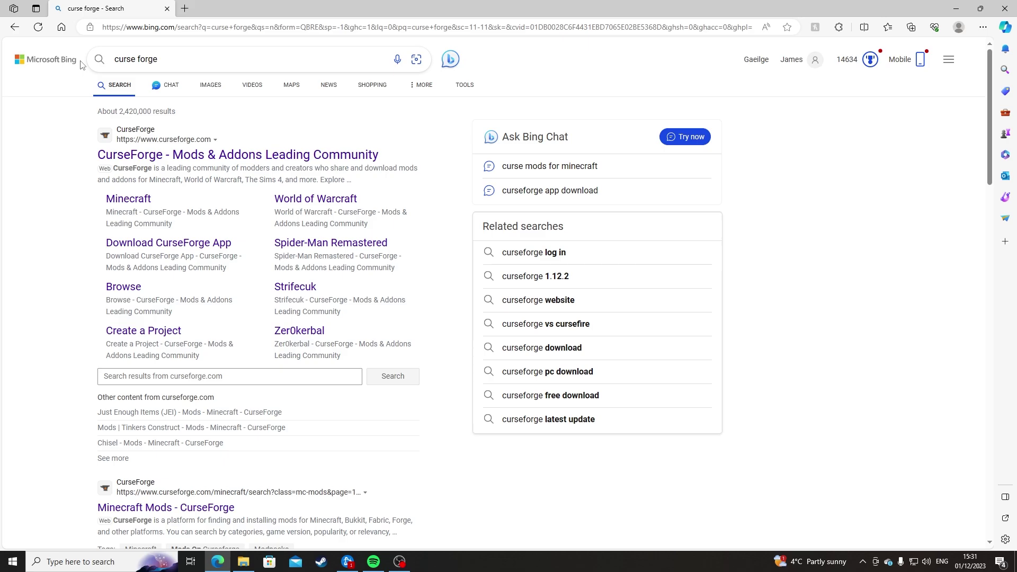
# Step: Go from the CurseForge result to World of Warcraft's popular addons and open Questie
pyautogui.click(213, 158)
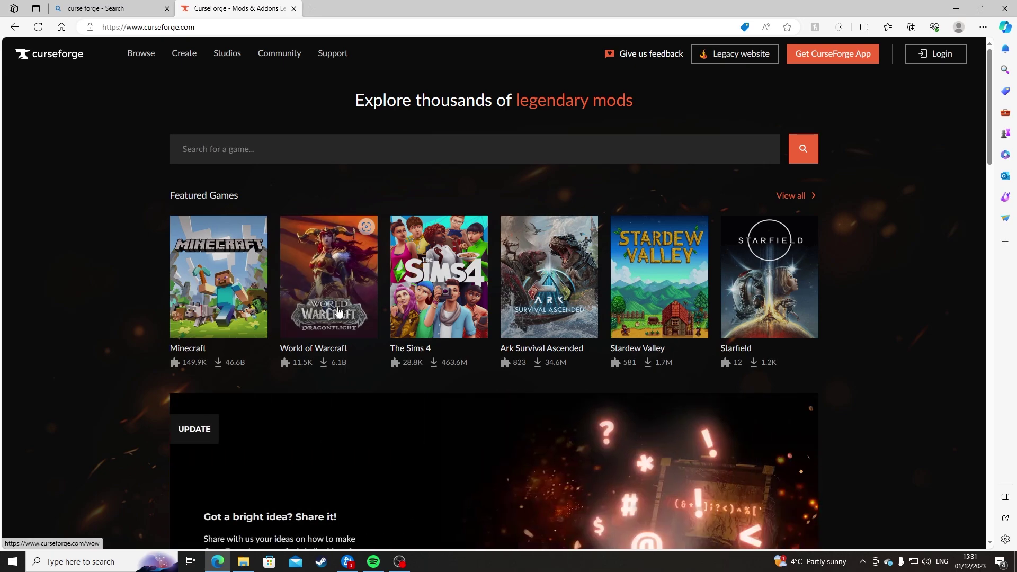
pyautogui.click(339, 313)
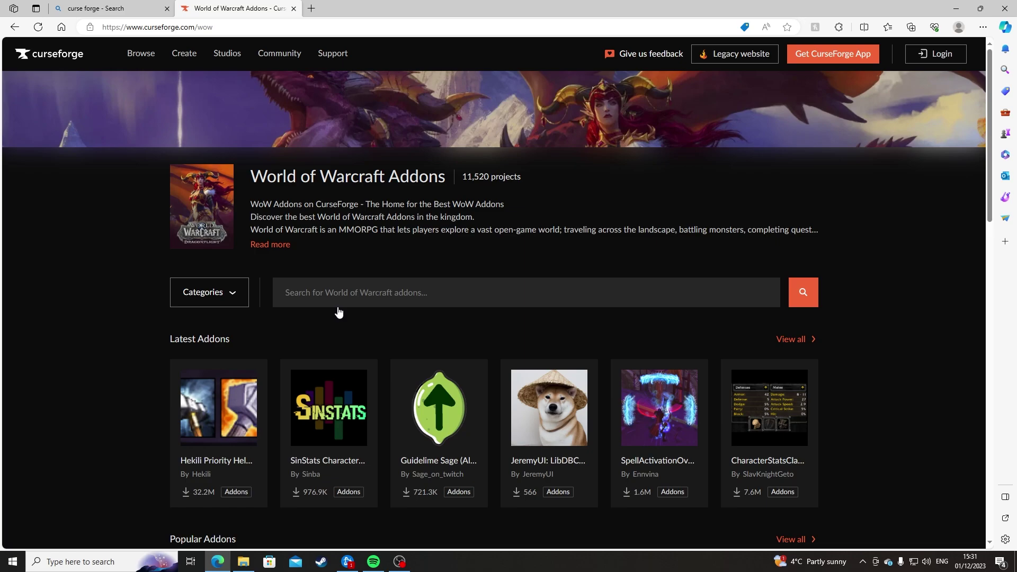
pyautogui.scroll(-3, 339, 312)
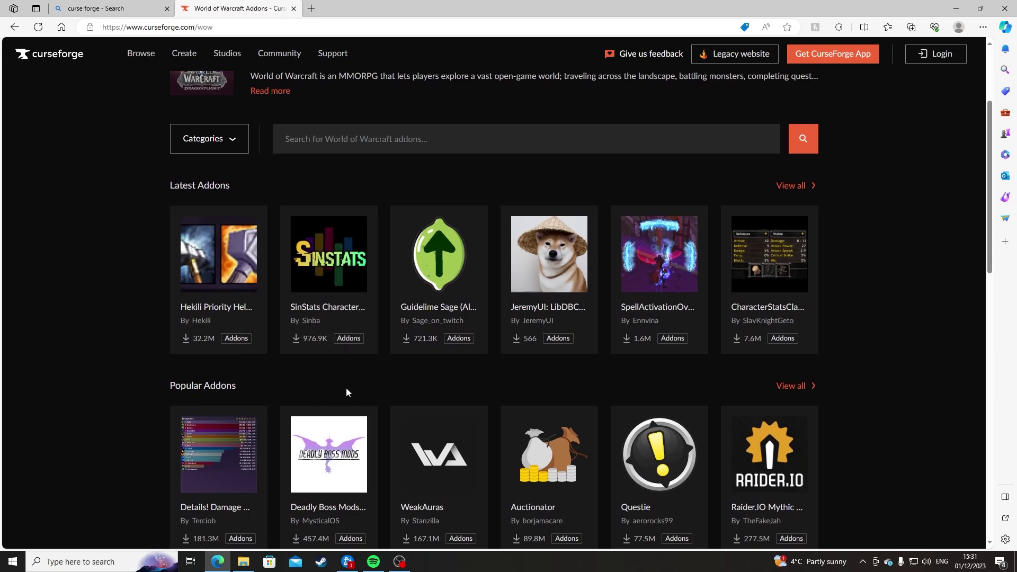
pyautogui.click(797, 386)
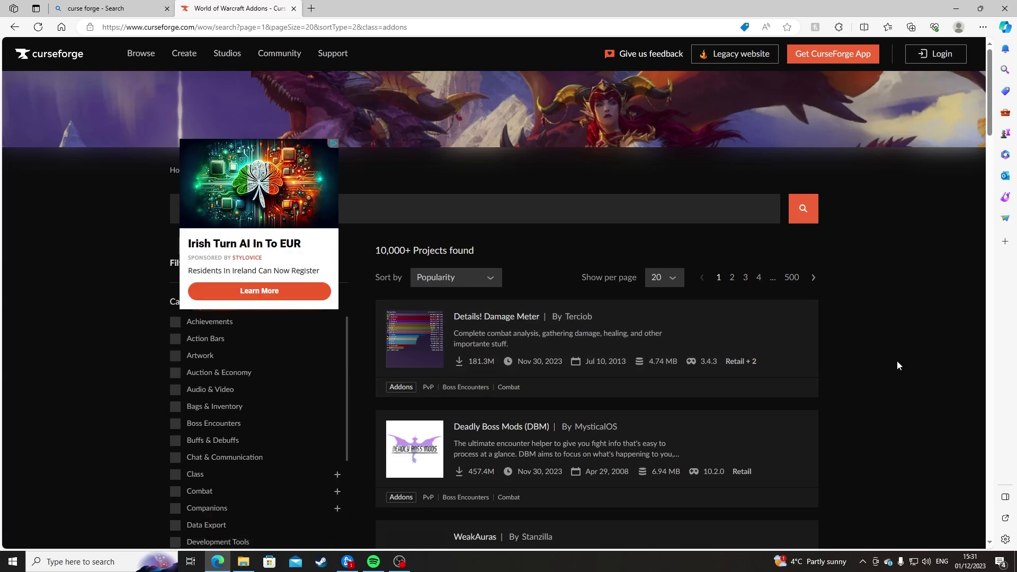
pyautogui.scroll(-5, 897, 366)
pyautogui.moveTo(761, 474)
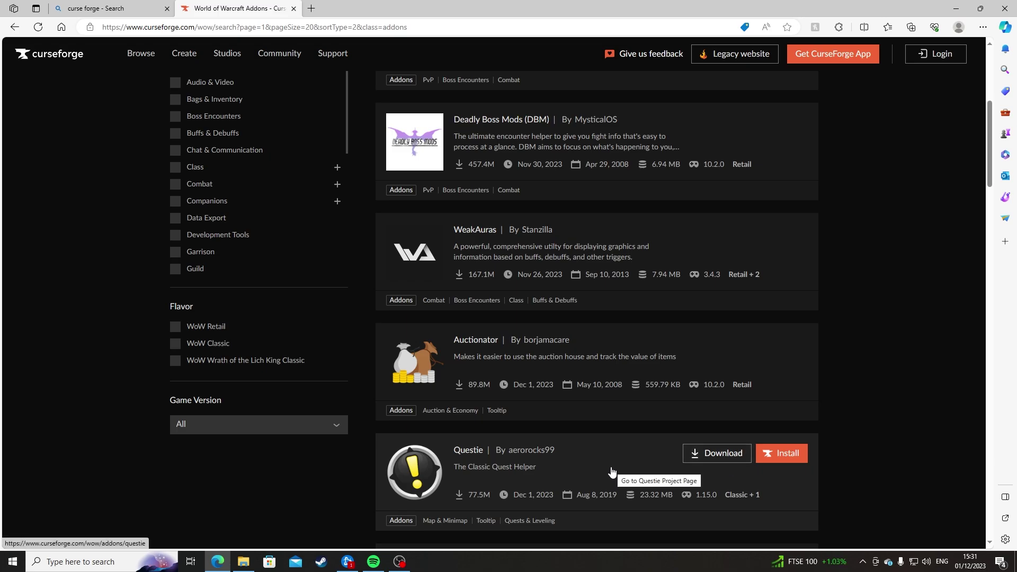
pyautogui.click(612, 472)
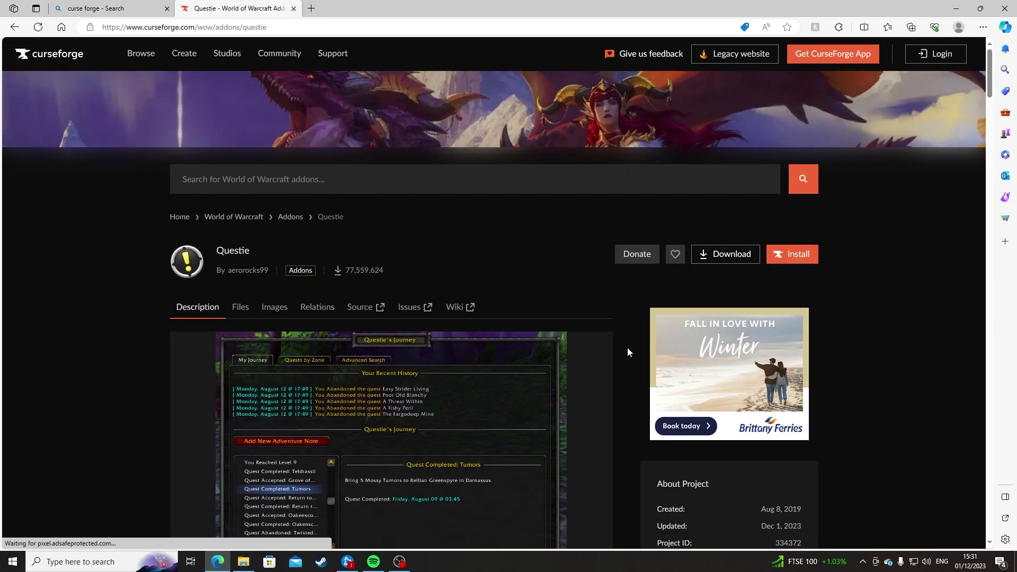
# Step: Download the v9.0.2 release from Questie's Files list as Questie-v9.0.2.zip
pyautogui.scroll(-5, 627, 353)
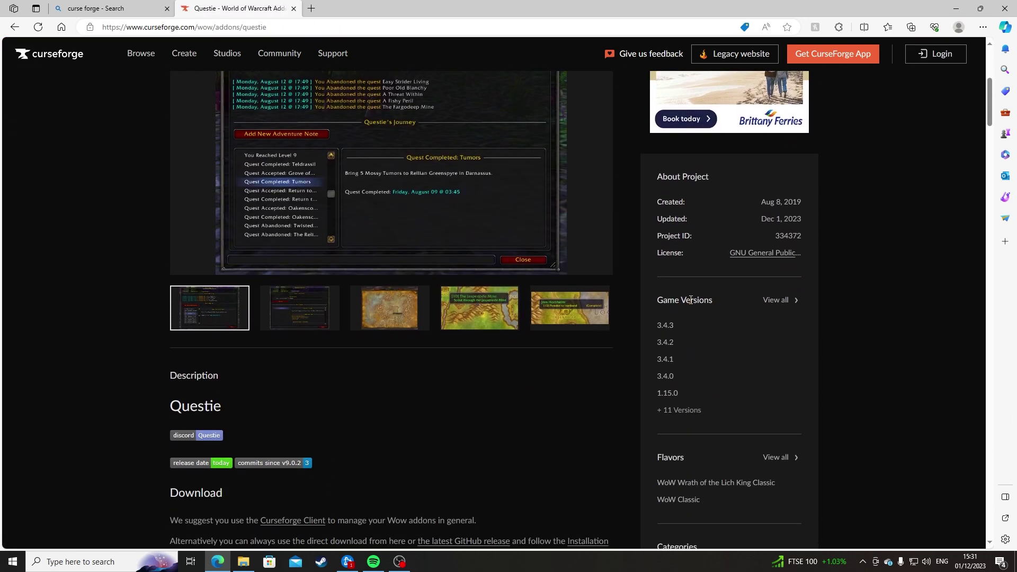
pyautogui.click(778, 301)
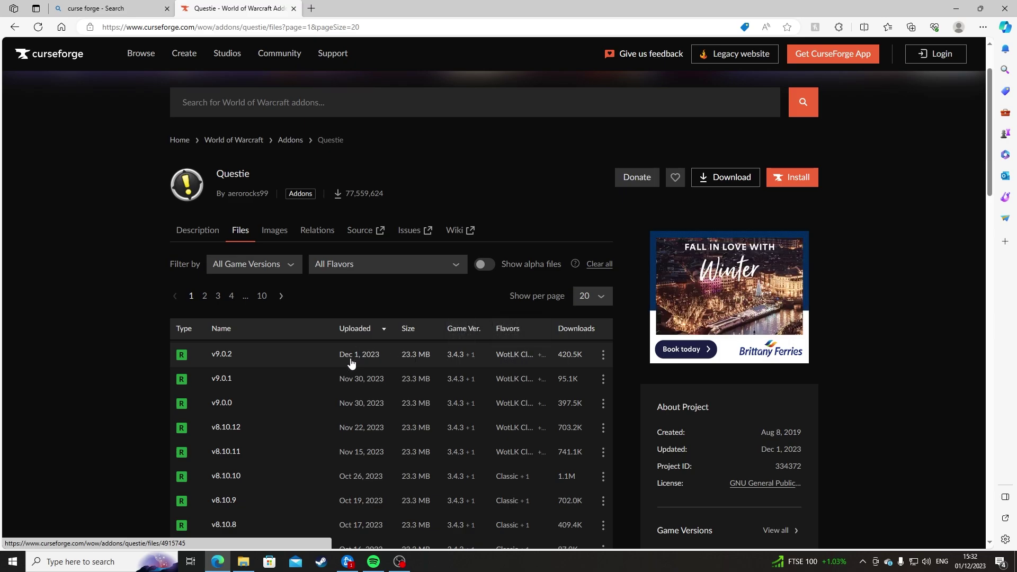
pyautogui.click(514, 360)
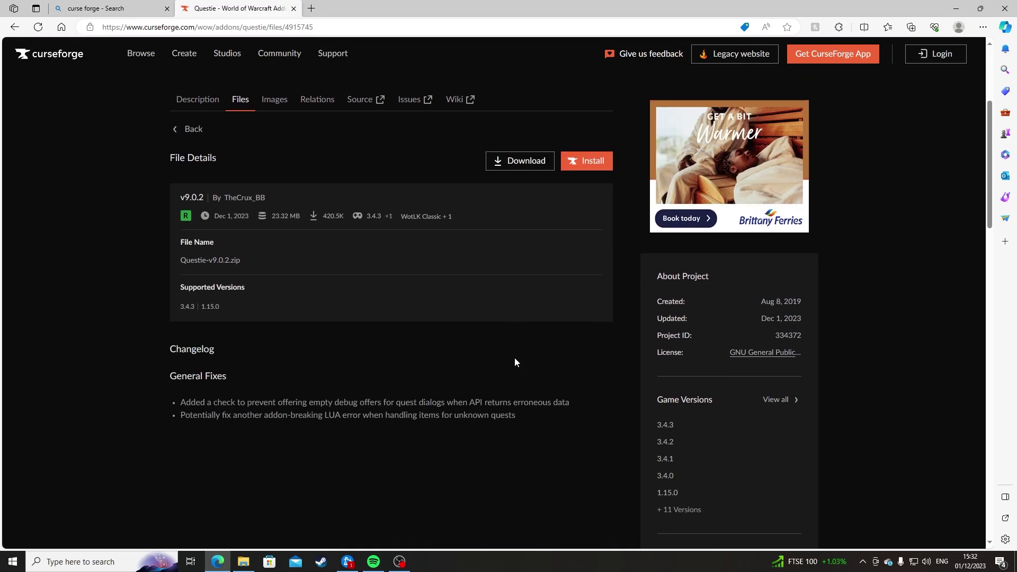
pyautogui.click(535, 169)
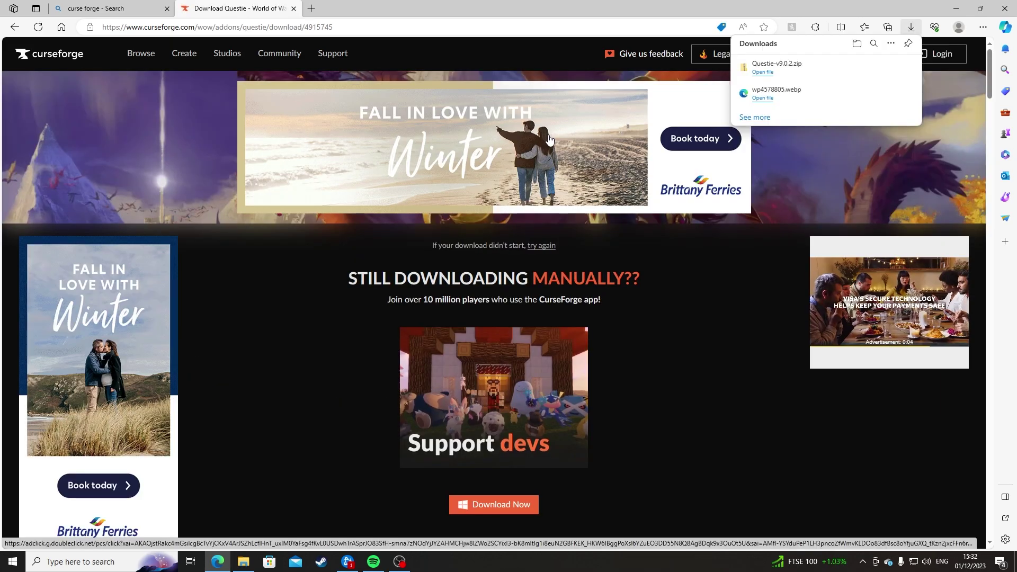
# Step: Open Questie-v9.0.2.zip and arrange it alongside the AddOns folder window
pyautogui.click(783, 64)
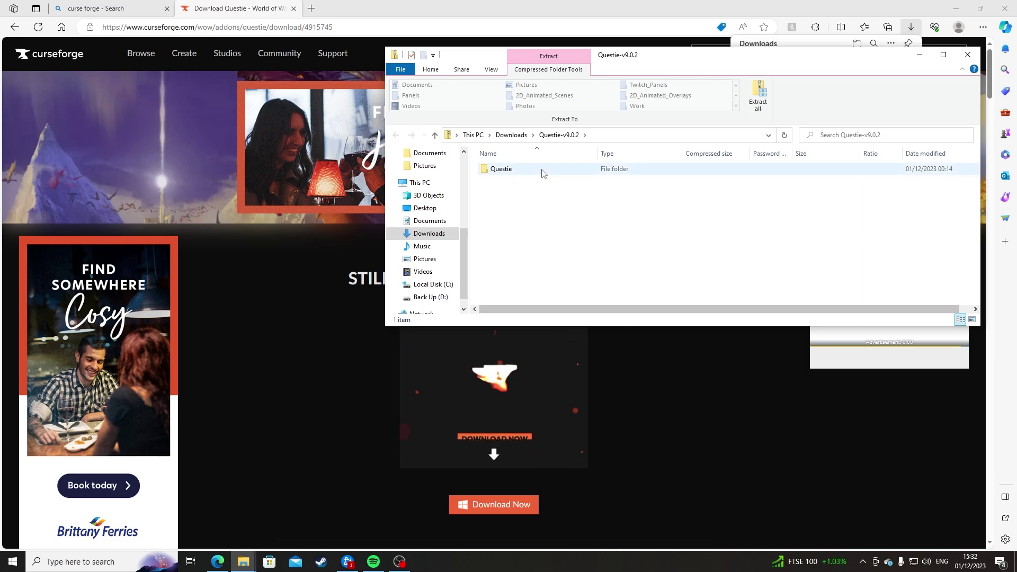
pyautogui.moveTo(243, 561)
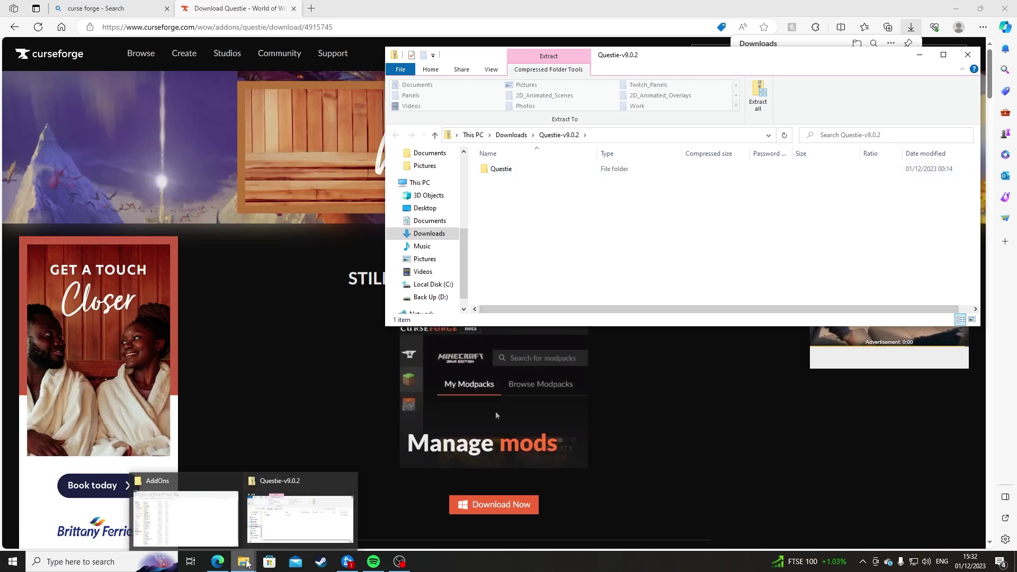
pyautogui.click(211, 521)
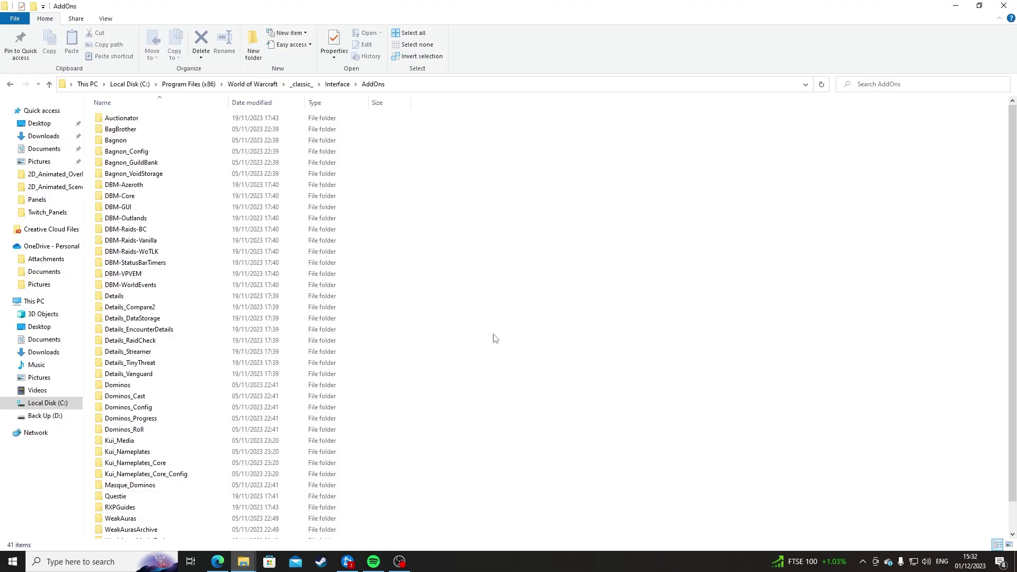
pyautogui.moveTo(244, 561)
pyautogui.click(299, 516)
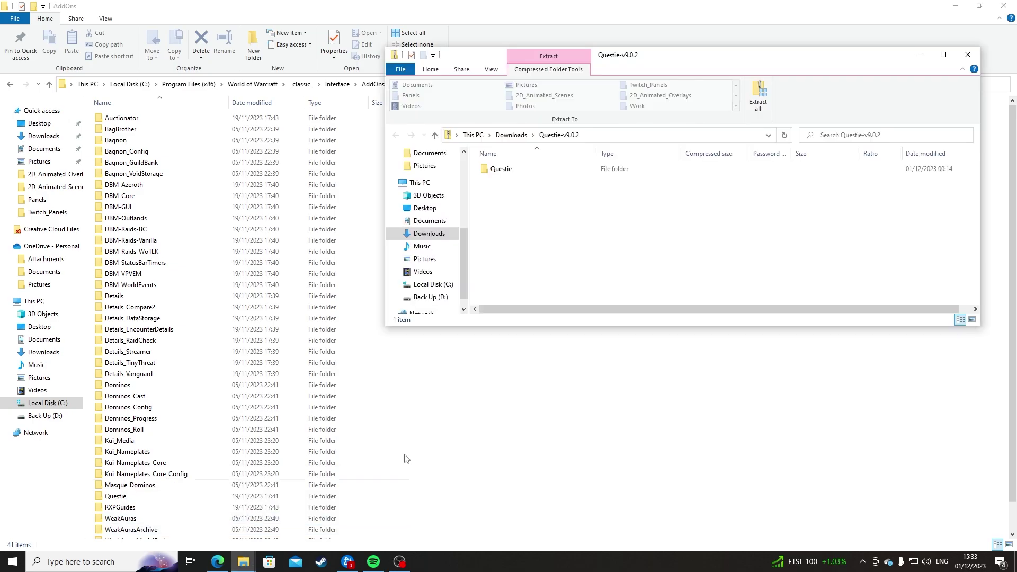
# Step: Drag the zip's Questie folder into AddOns, replacing the existing files
pyautogui.click(584, 165)
pyautogui.moveTo(585, 171); pyautogui.dragTo(509, 442)
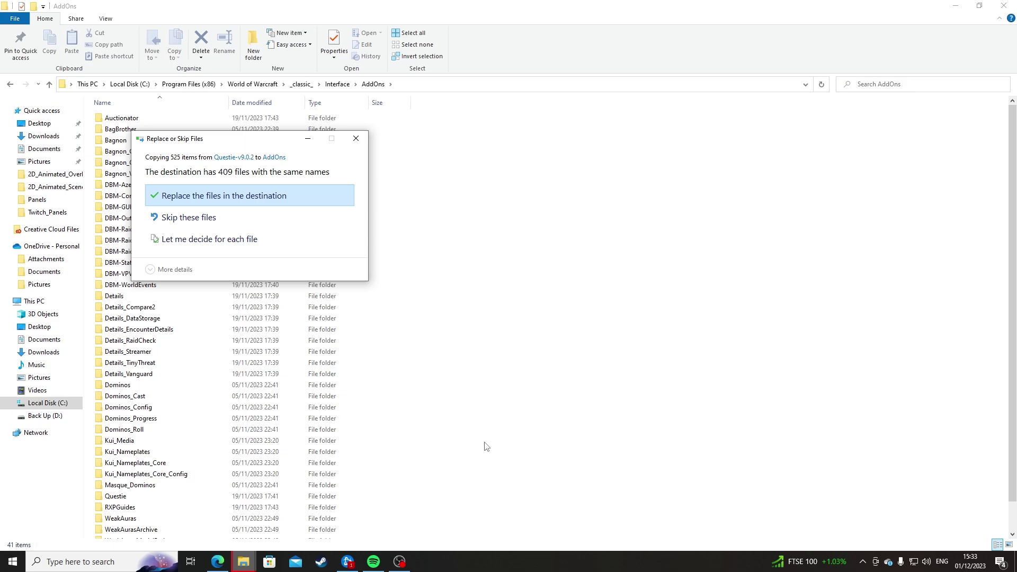
pyautogui.click(300, 200)
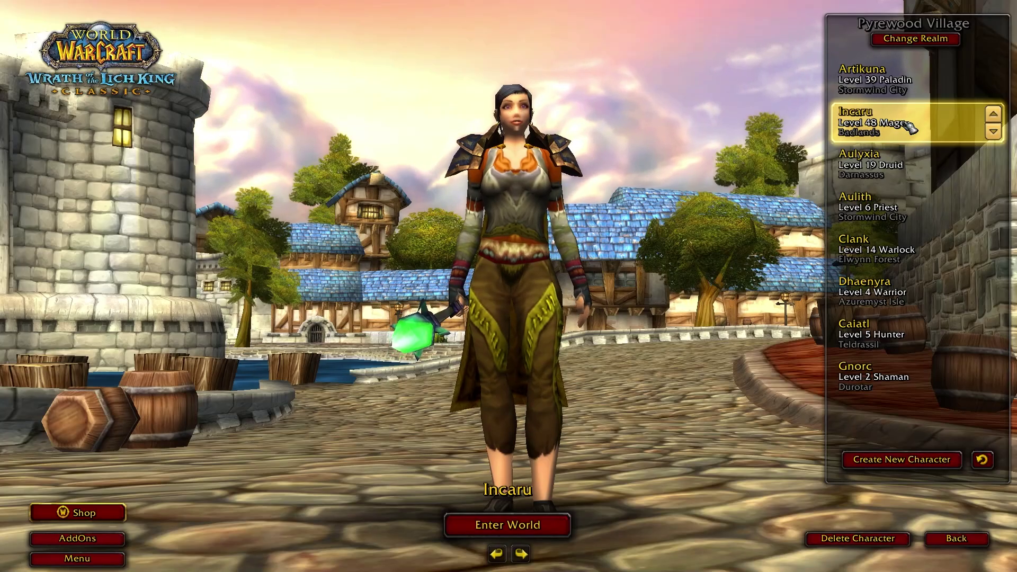
# Step: Enter the world with the level 48 mage from character select
pyautogui.press('Return')
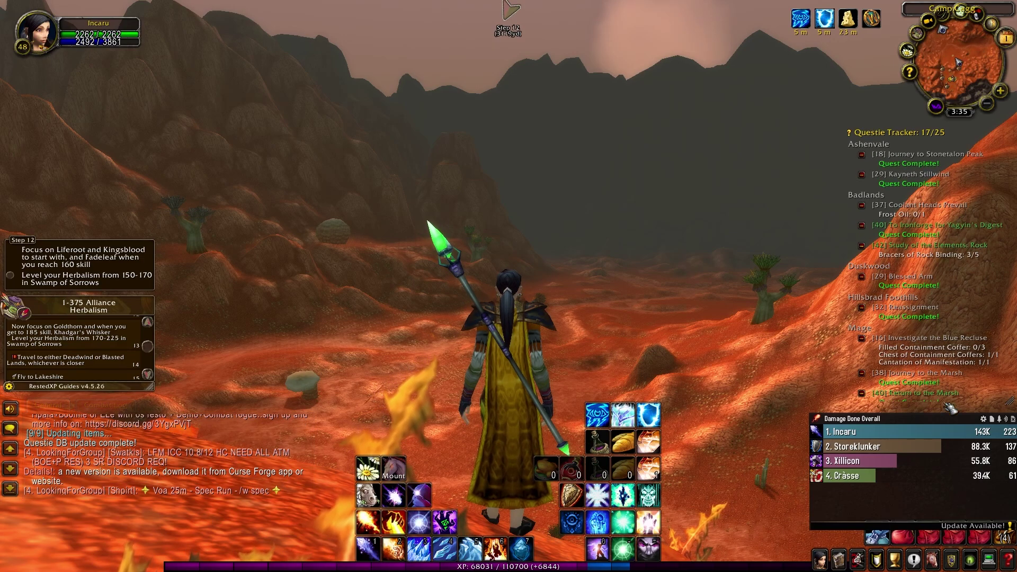
# Step: Open Questie's minimap options, then log out from the game menu
pyautogui.click(909, 71)
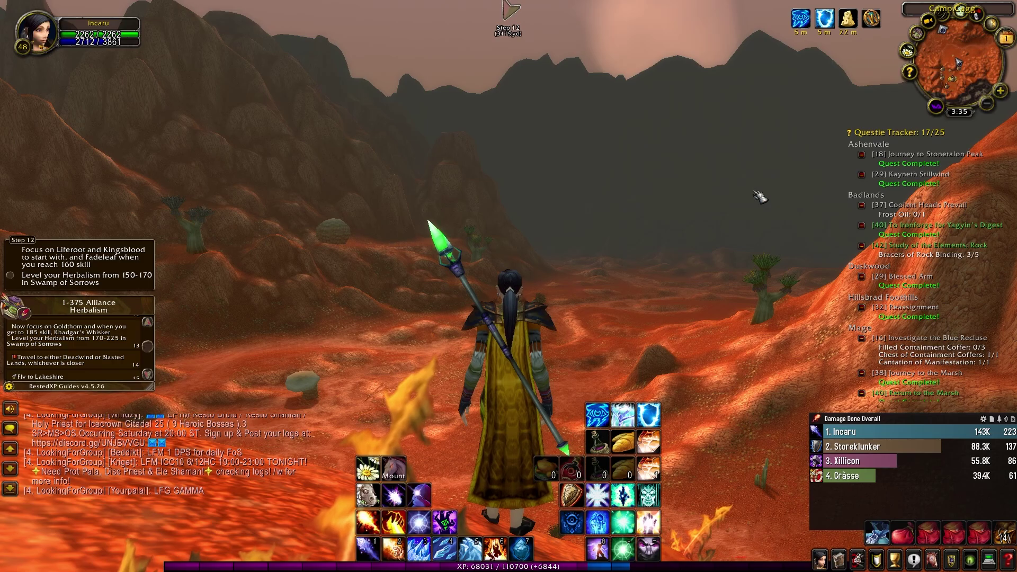
pyautogui.press('Escape')
pyautogui.click(508, 309)
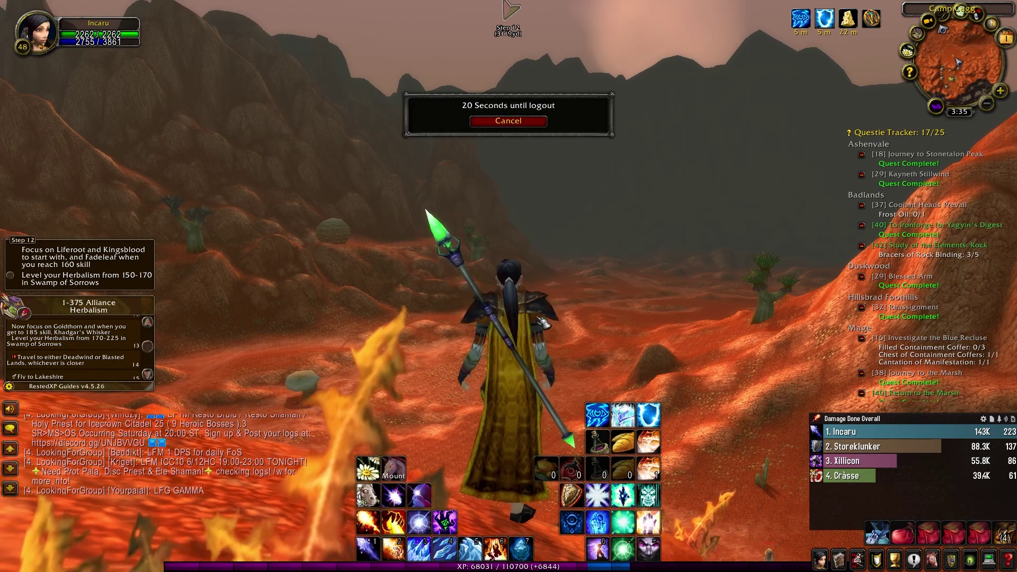
pyautogui.moveTo(636, 254); pyautogui.dragTo(669, 280)
pyautogui.scroll(-5, 669, 280)
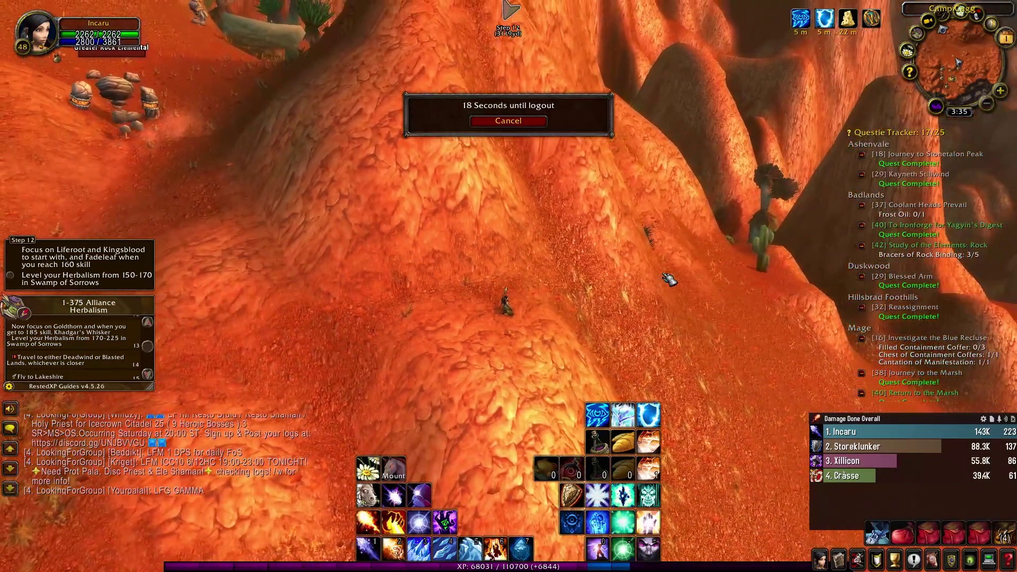